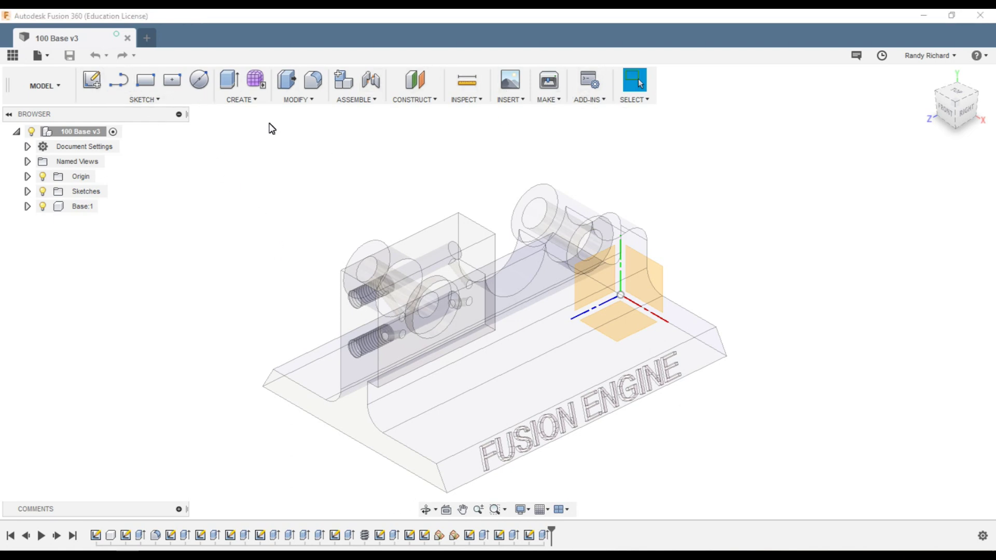
# Step: Restore the SKETCH panel's default three tools with Reset Panel Customization
pyautogui.rightClick(182, 97)
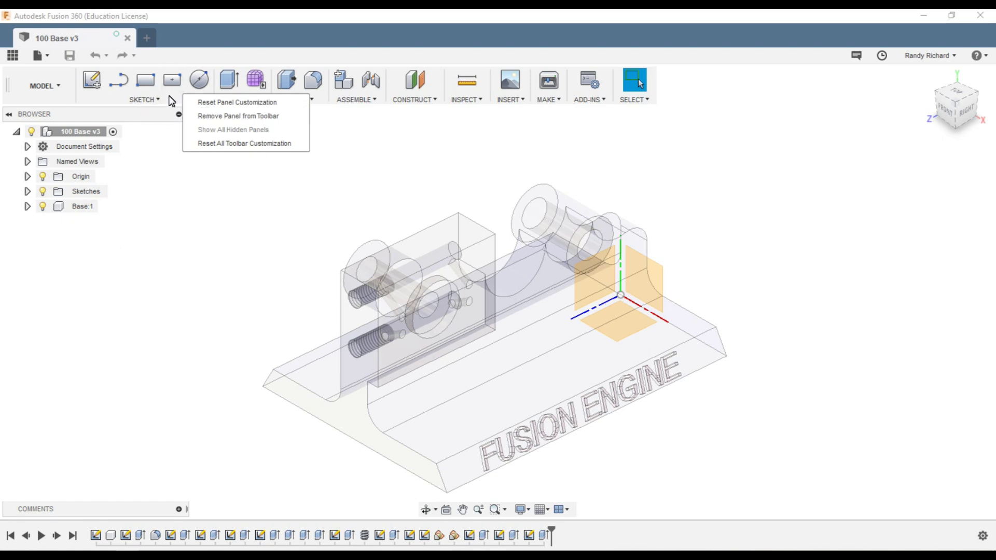
pyautogui.click(263, 180)
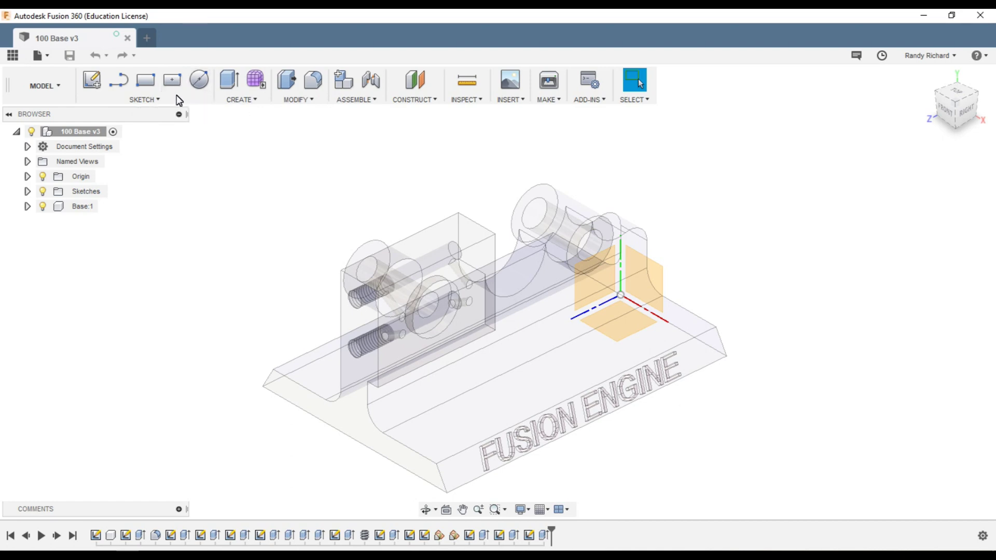
pyautogui.rightClick(176, 95)
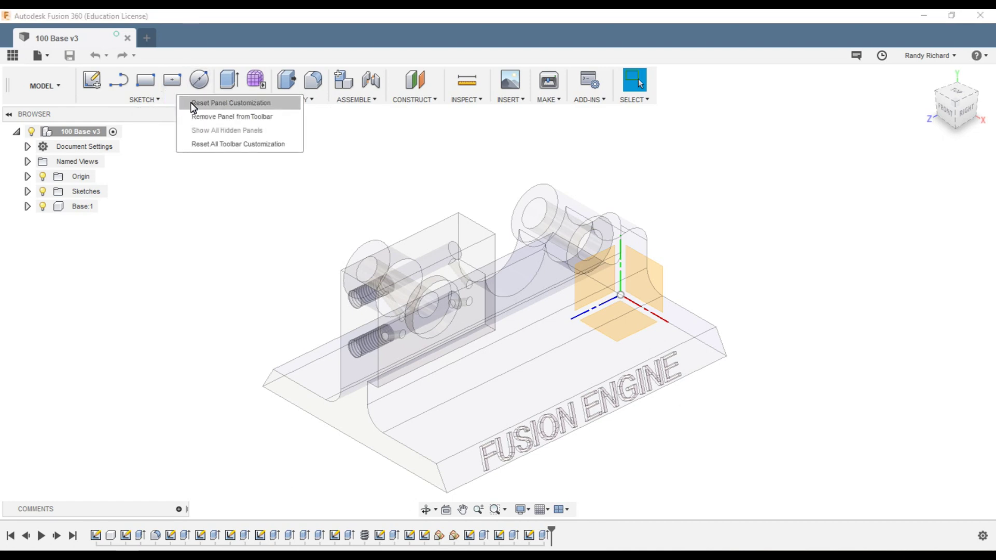
pyautogui.click(191, 102)
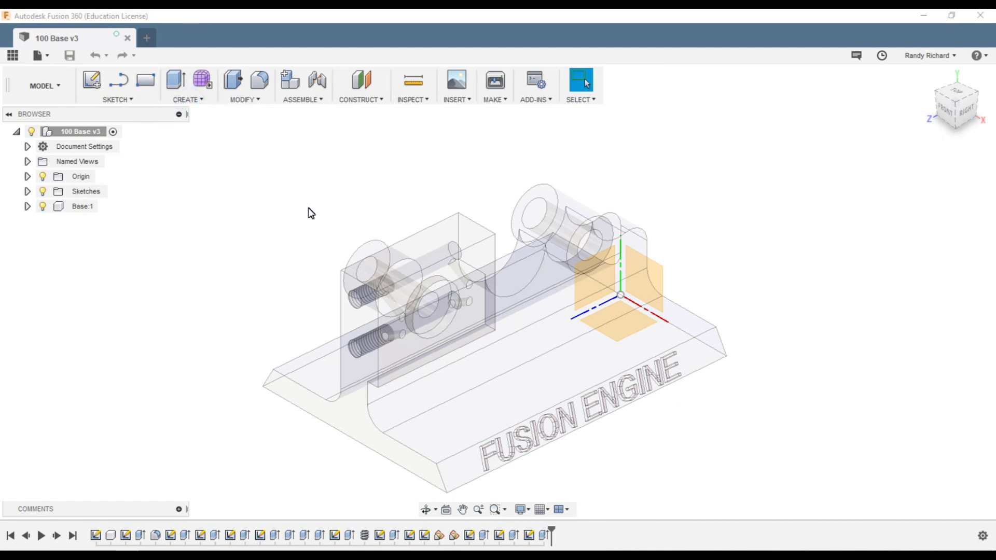
pyautogui.rightClick(141, 97)
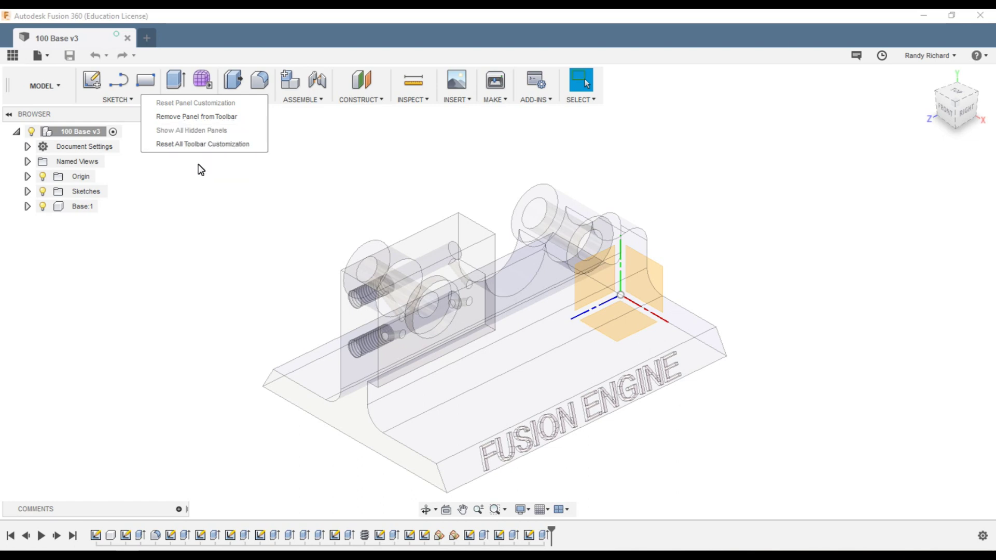
pyautogui.click(230, 130)
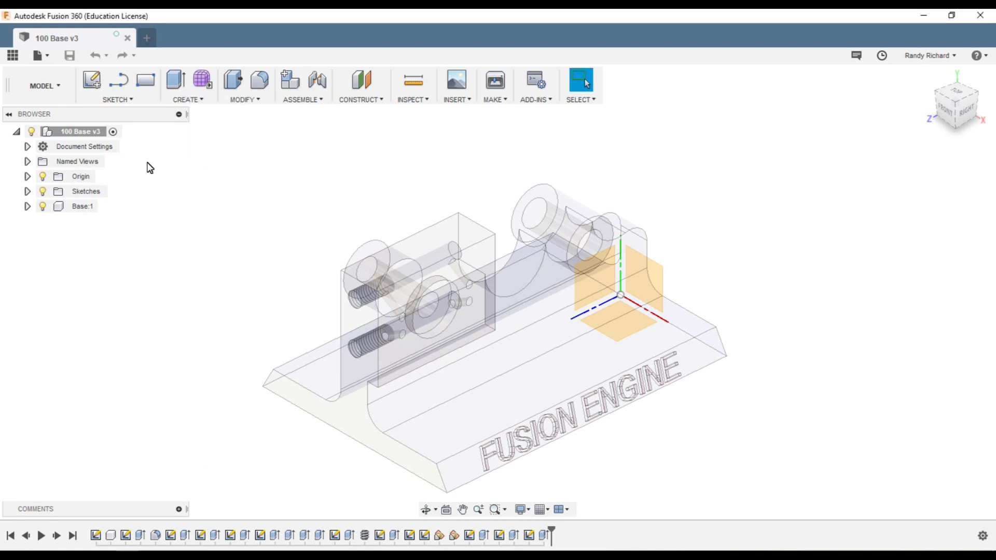
pyautogui.click(134, 104)
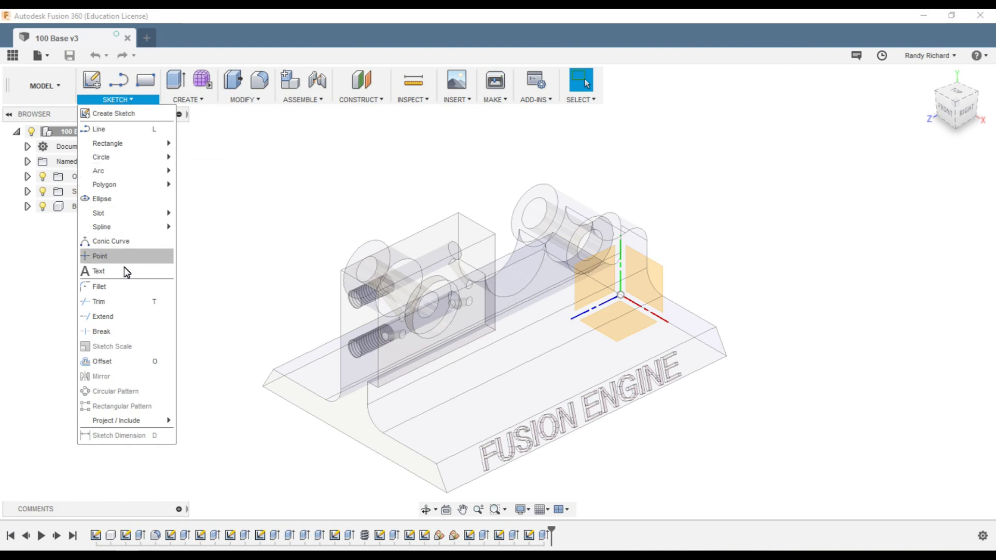
# Step: Reopen the SKETCH dropdown to show the 2-point, 3-point and center rectangle options
pyautogui.click(220, 149)
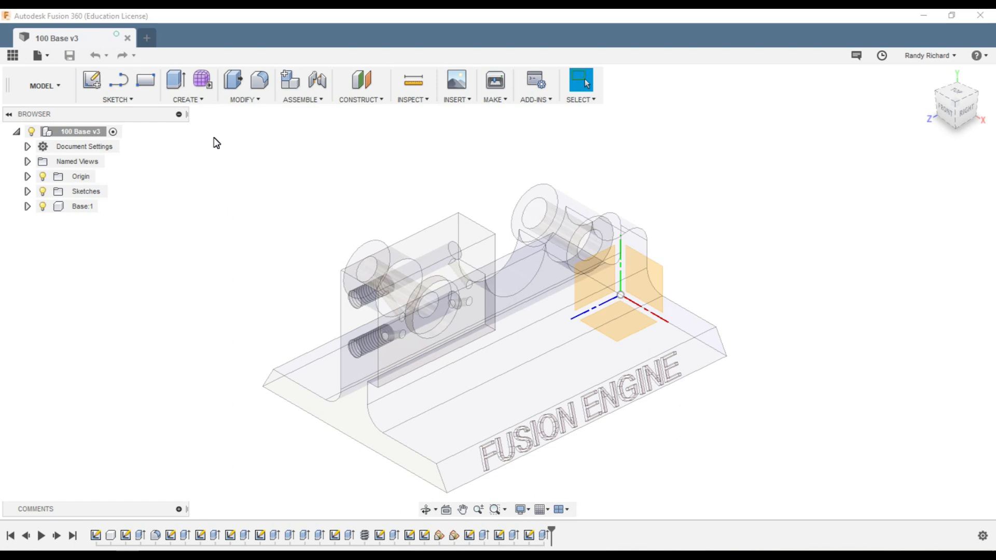
pyautogui.click(135, 104)
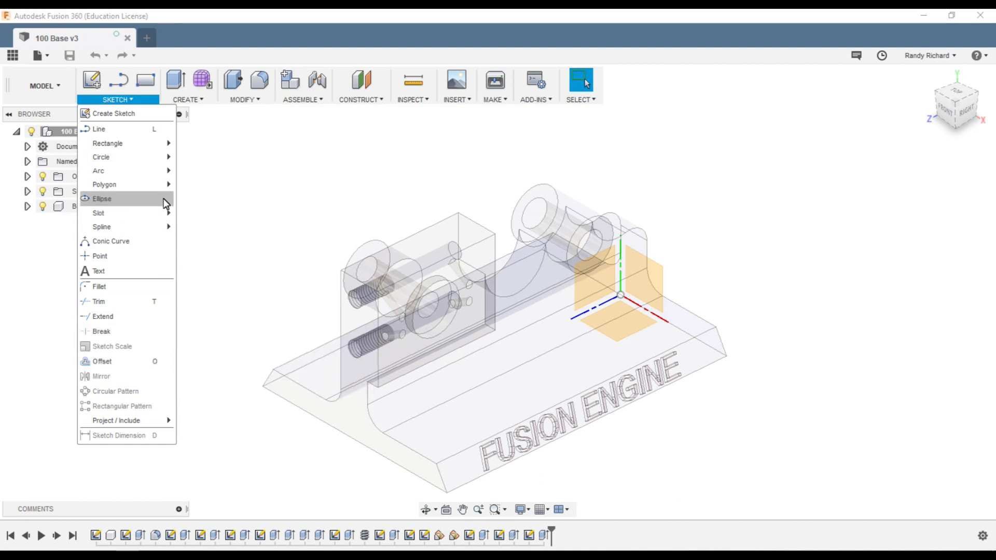
pyautogui.moveTo(124, 143)
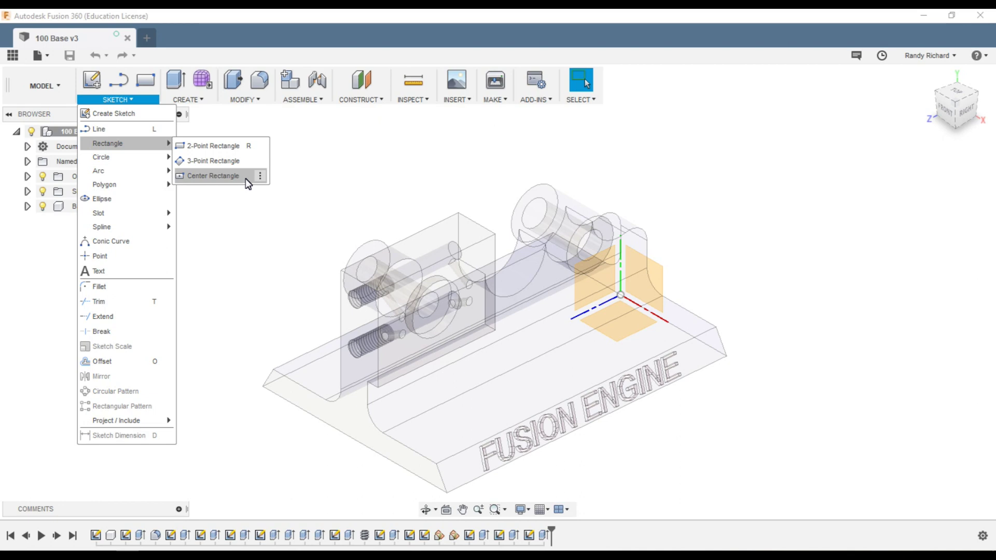
# Step: Pin Center Rectangle to the sketch toolbar from its three-dot menu
pyautogui.click(261, 177)
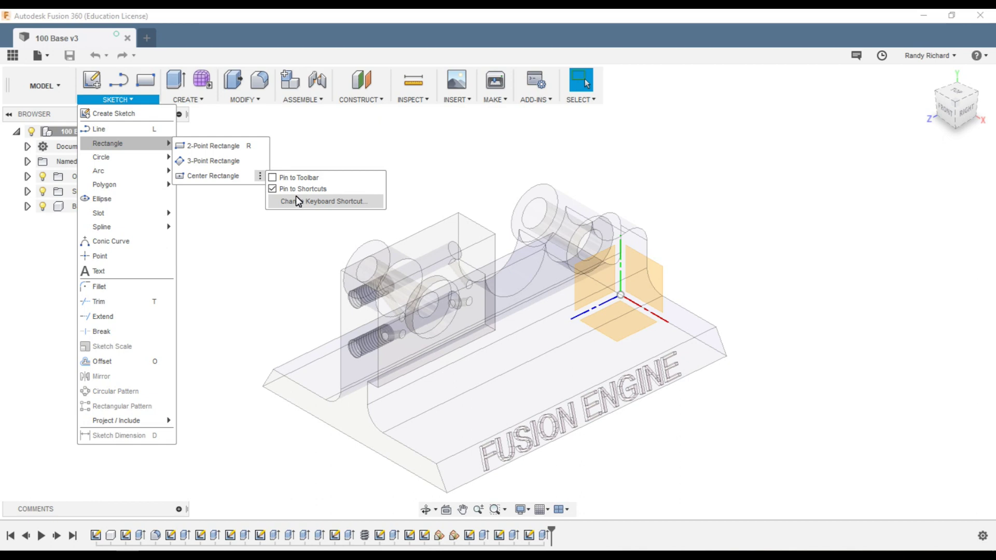
pyautogui.click(273, 178)
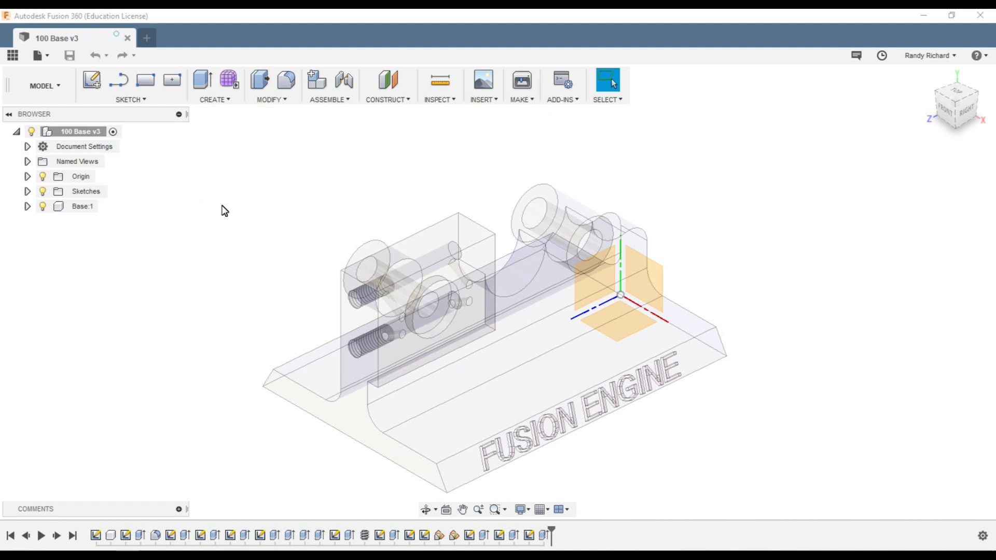
# Step: Bring up the Model Shortcuts box over the canvas with the S key
pyautogui.press('s')
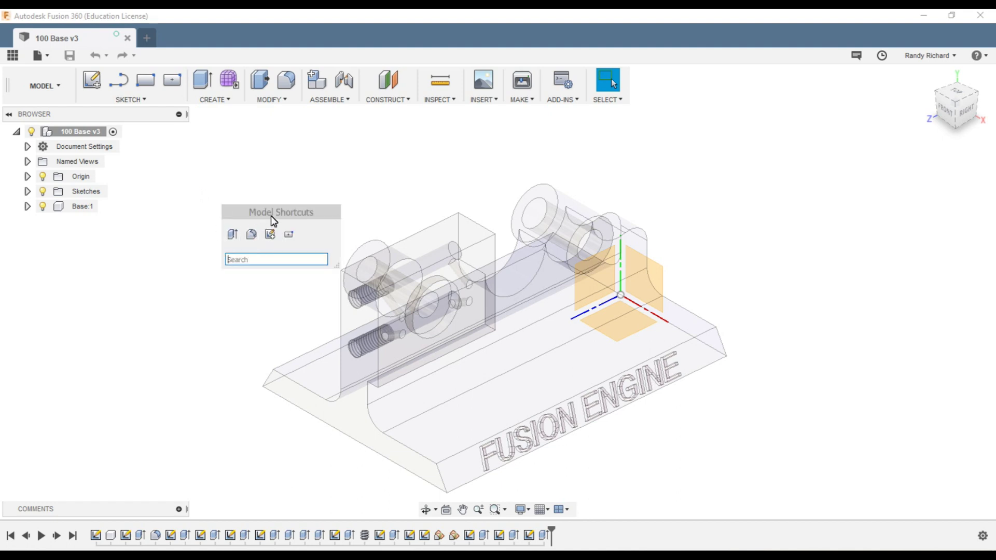
pyautogui.click(362, 178)
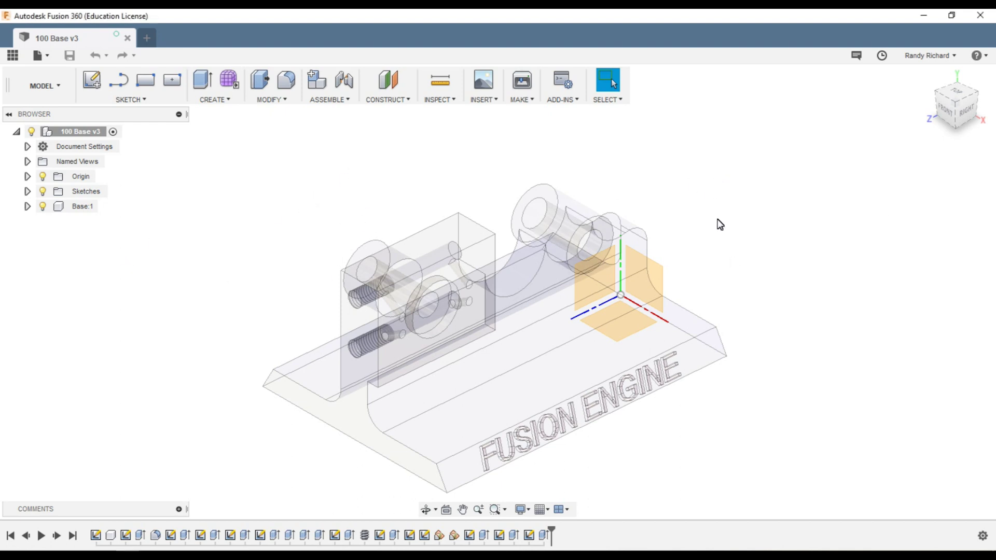
pyautogui.press('s')
pyautogui.click(244, 250)
pyautogui.press('s')
pyautogui.click(214, 246)
pyautogui.press('s')
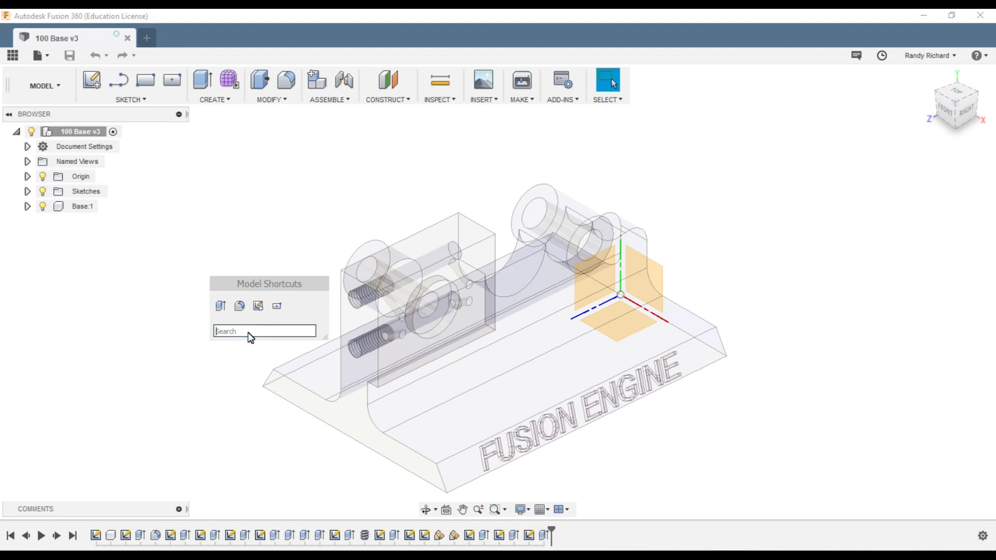
pyautogui.write('c')
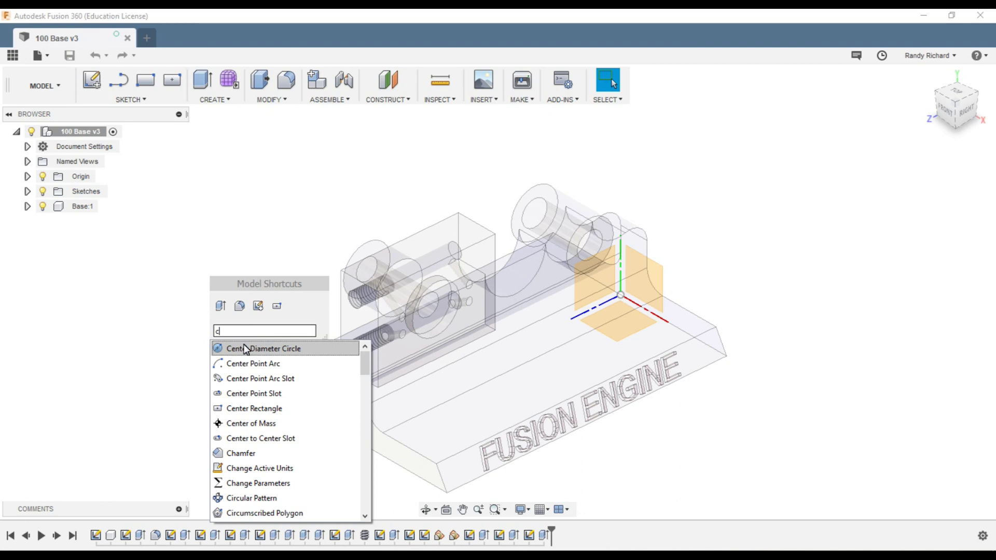
# Step: Add Center Diameter Circle to the S-key shortcuts, then test-launch and cancel it
pyautogui.click(351, 348)
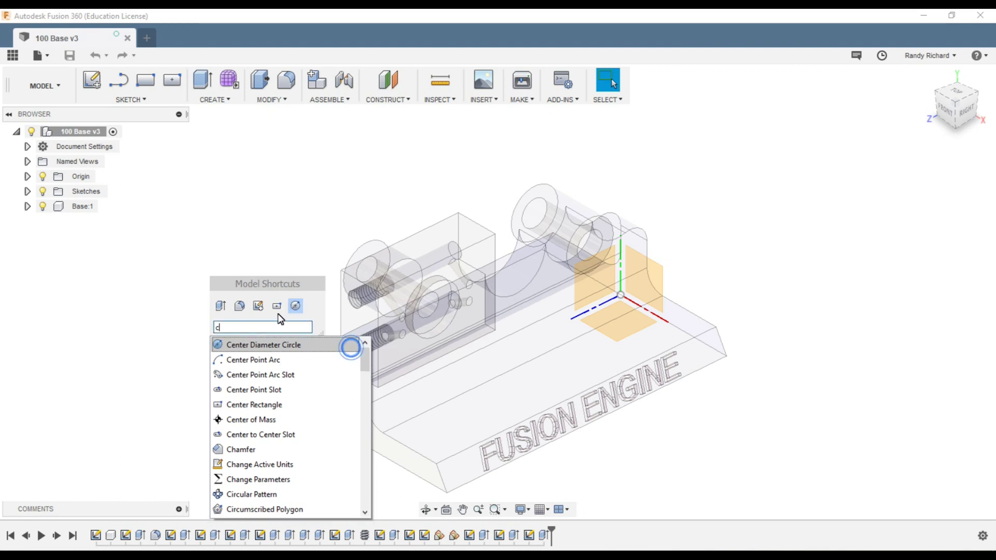
pyautogui.click(282, 218)
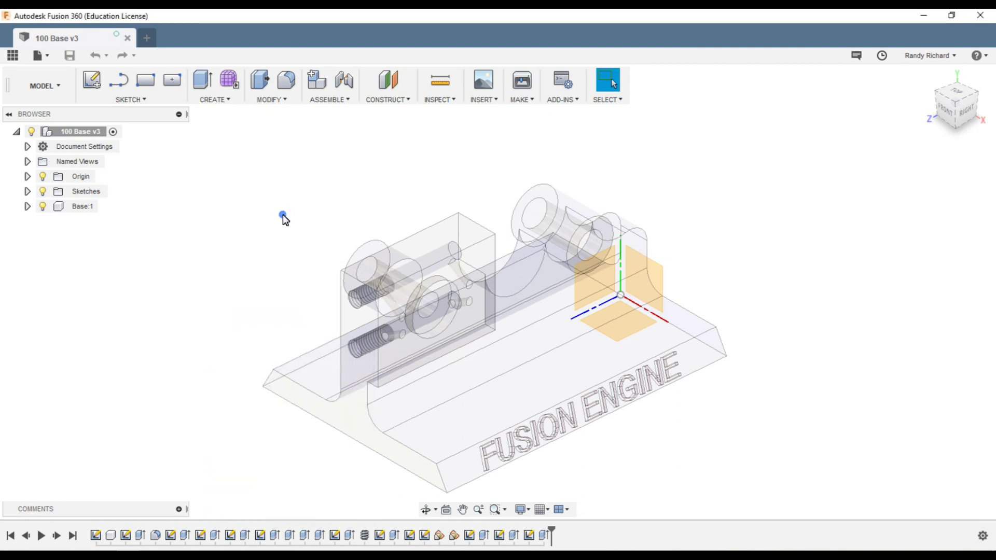
pyautogui.press('s')
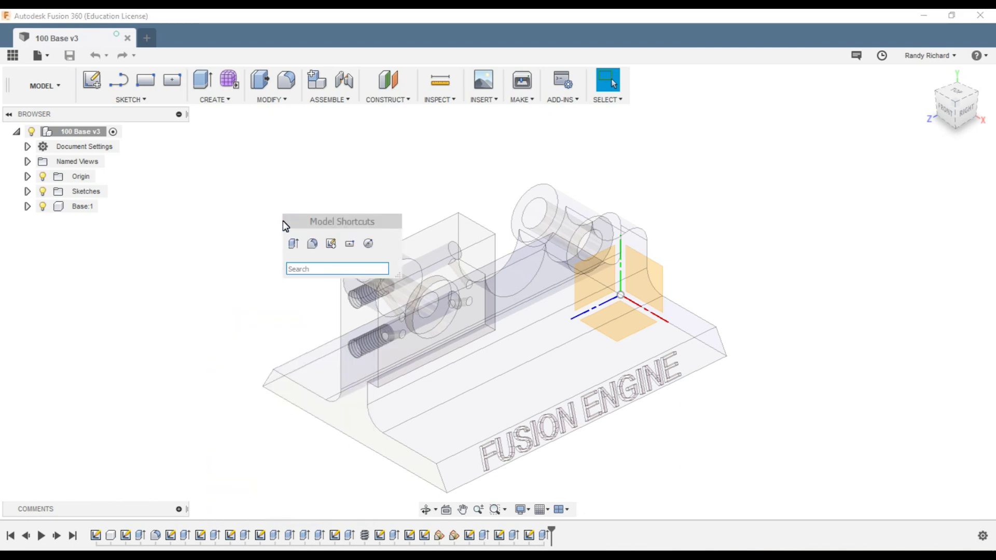
pyautogui.click(368, 247)
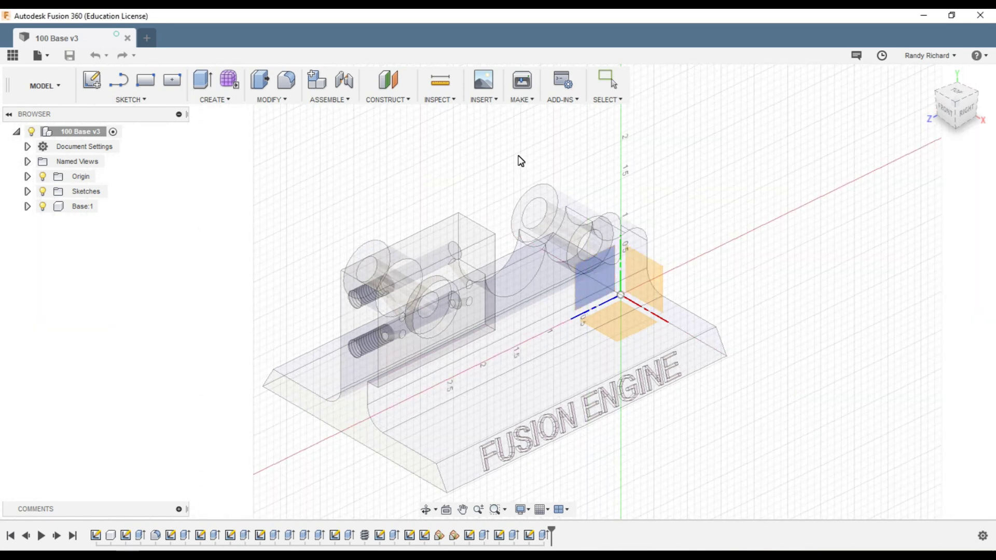
pyautogui.press('Escape')
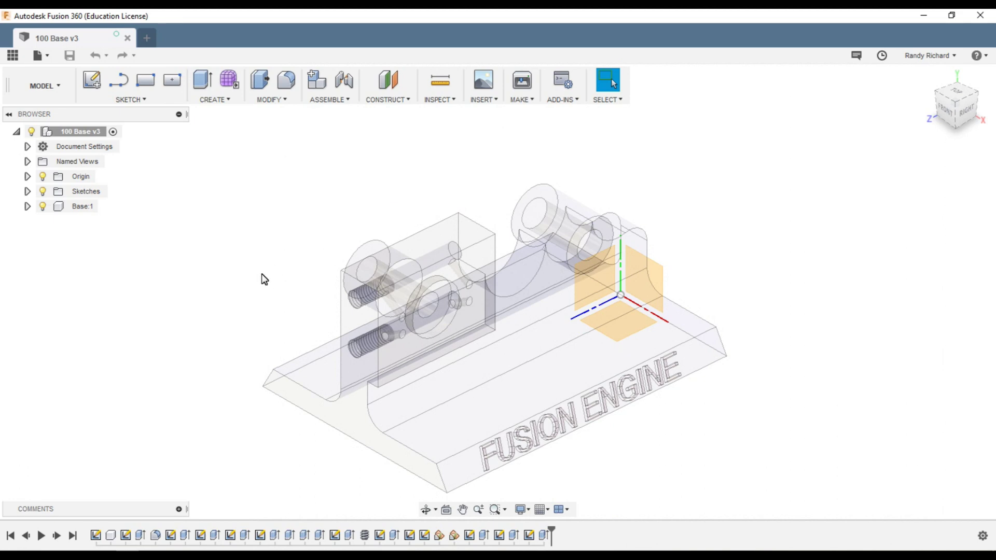
pyautogui.press('s')
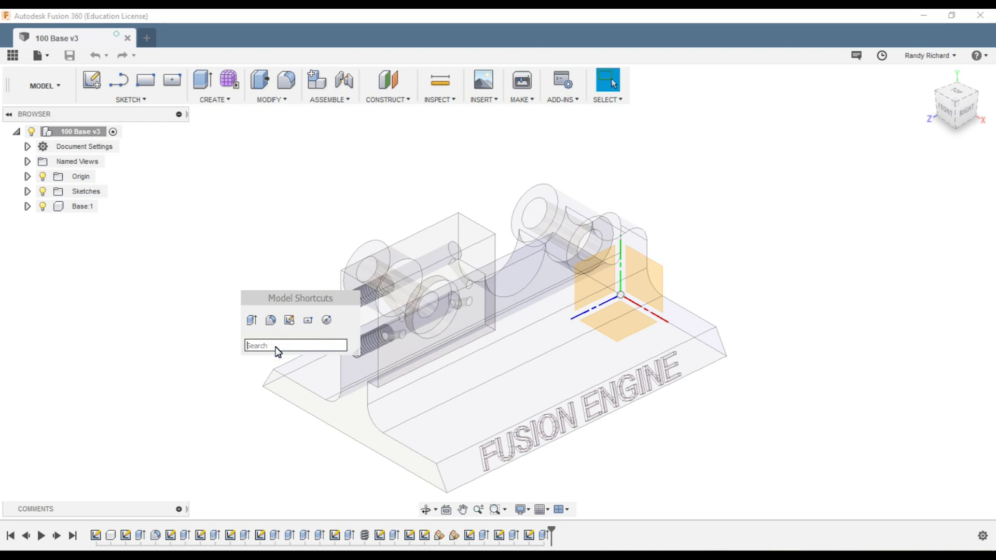
pyautogui.write('r')
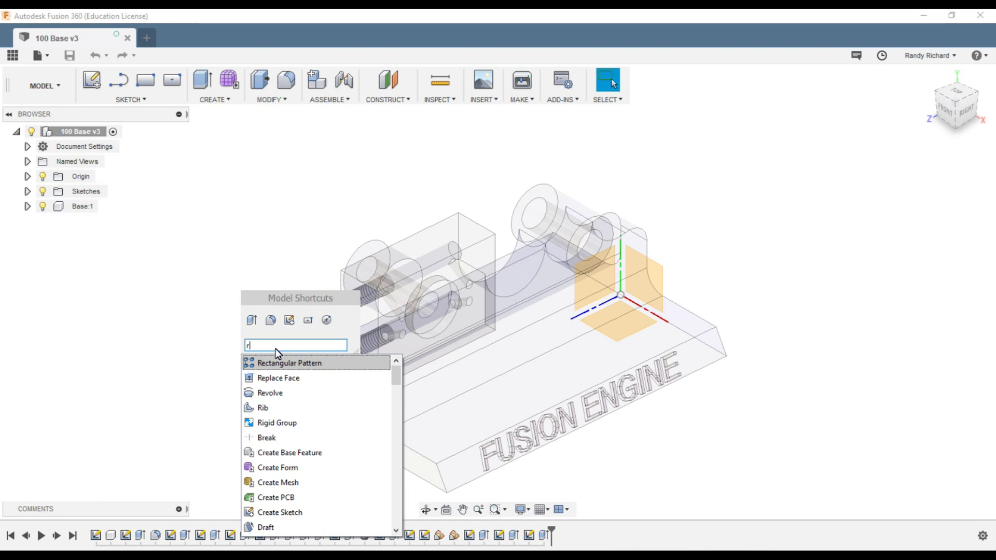
pyautogui.write('ec')
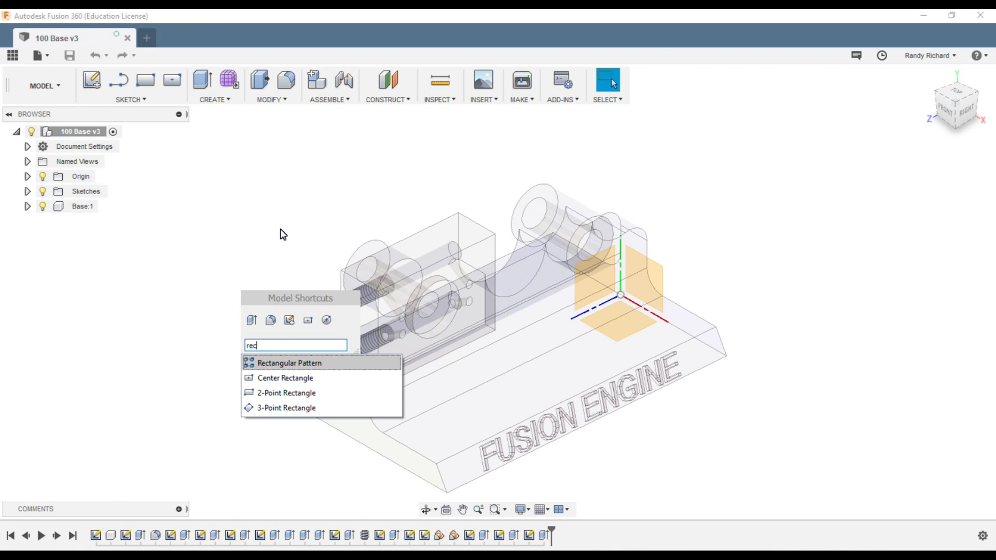
pyautogui.click(197, 255)
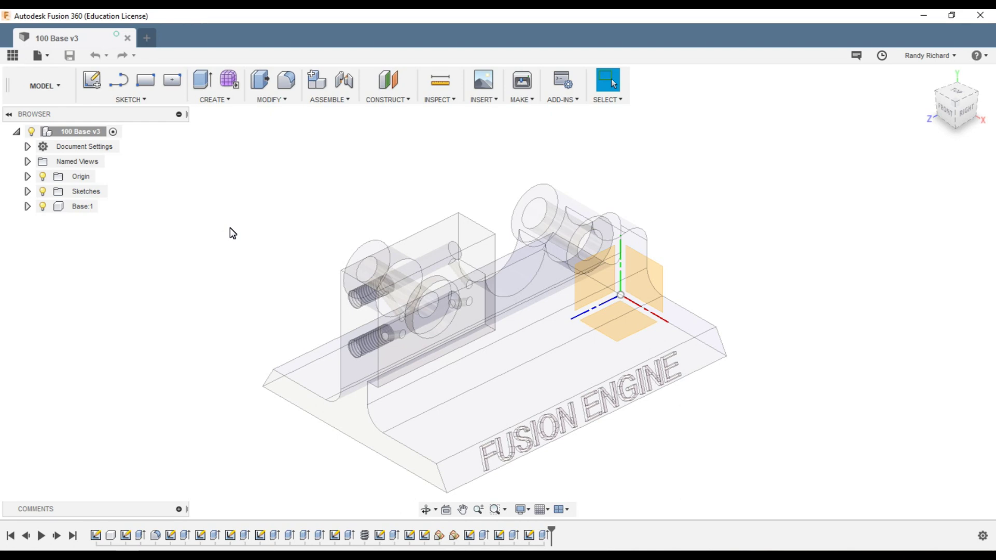
pyautogui.scroll(-1, 230, 232)
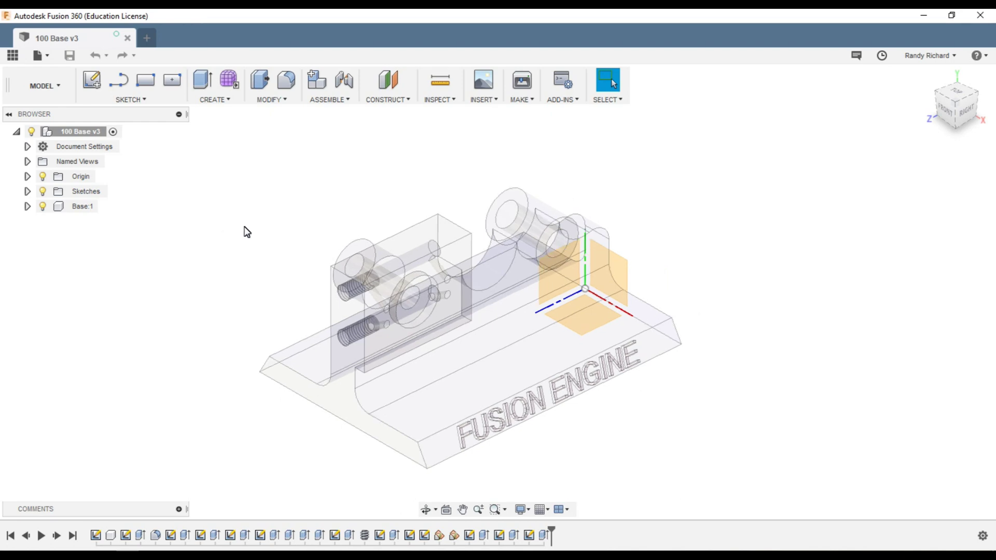